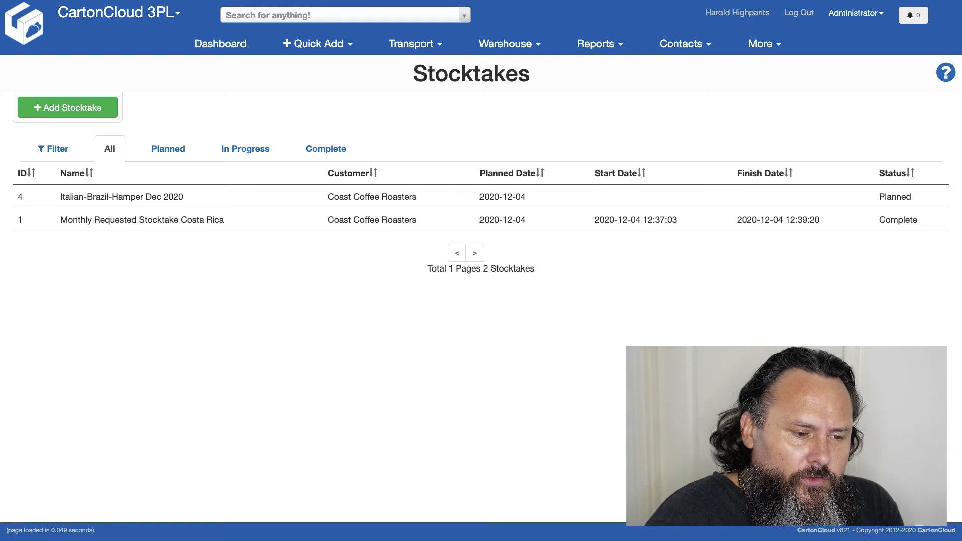
# Step: Create a new stocktake for the customer Coast Coffee Roasters
pyautogui.click(73, 107)
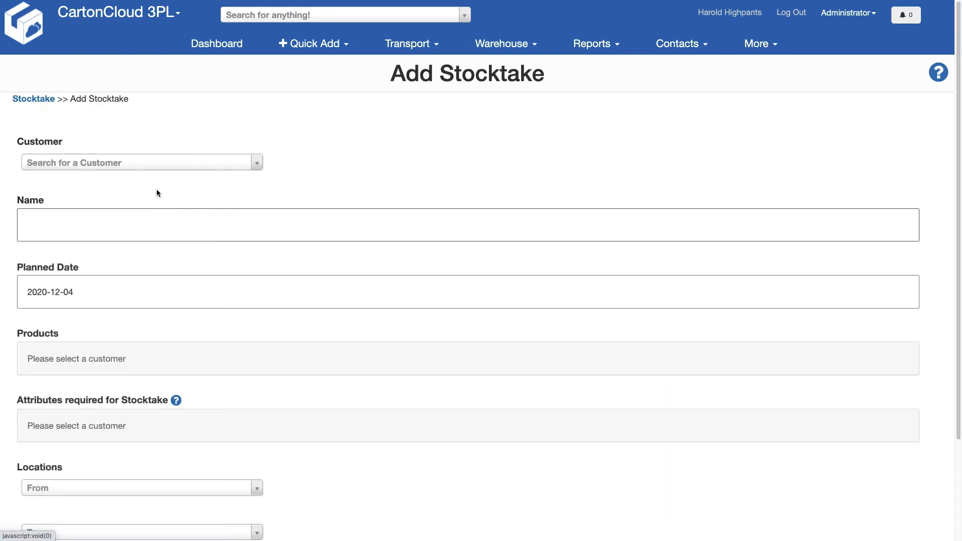
pyautogui.click(109, 160)
pyautogui.write('coa')
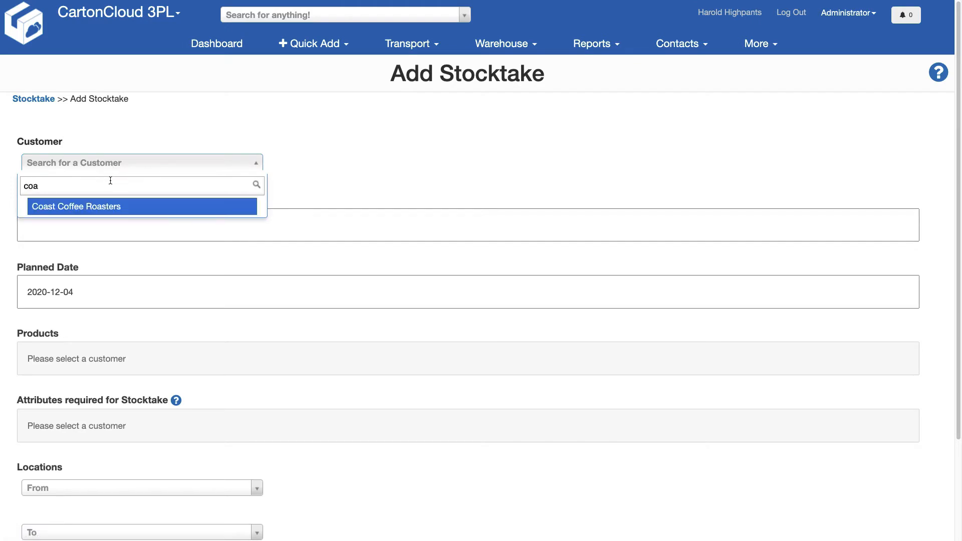
pyautogui.click(103, 206)
# Step: Name the stocktake "Dec Check Up" and set its planned date to 2020-12-04
pyautogui.click(91, 227)
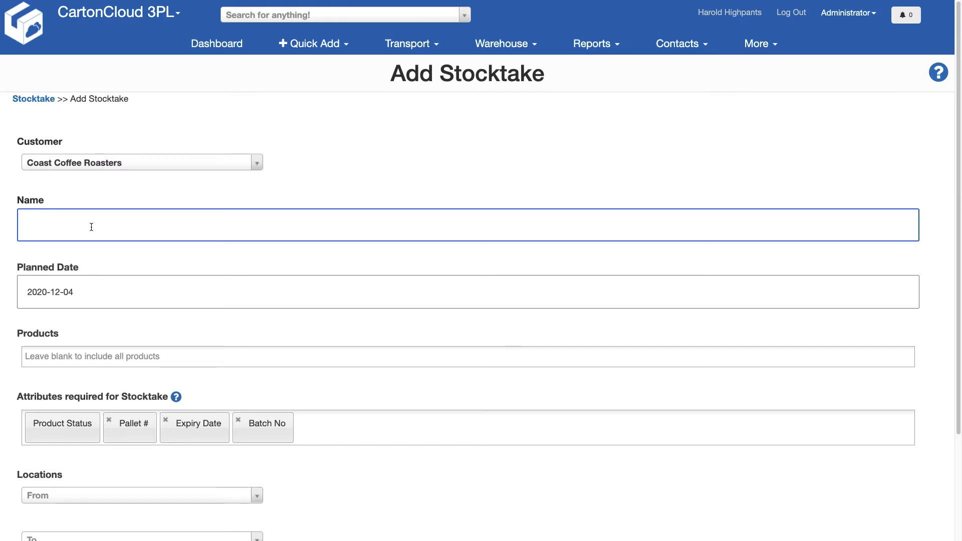
pyautogui.write('De')
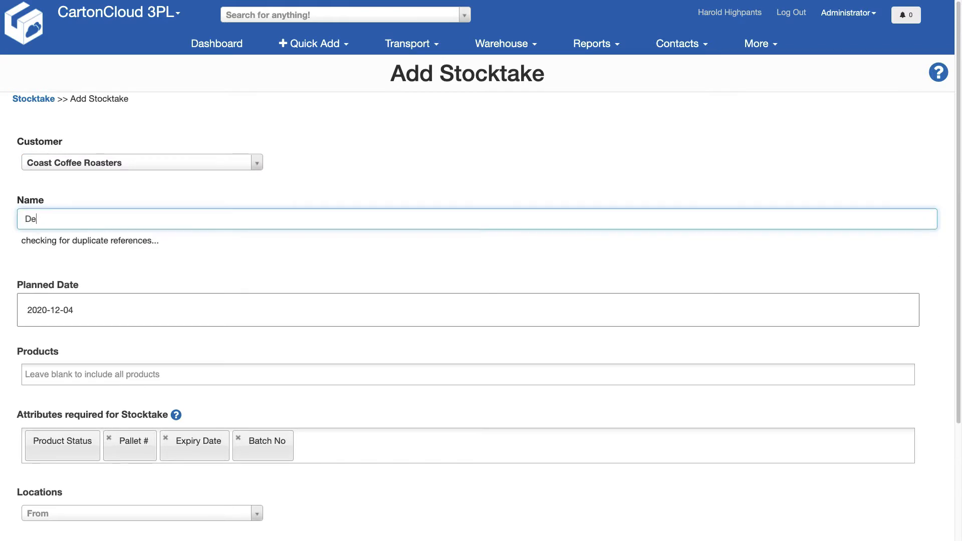
pyautogui.write('c Check Up')
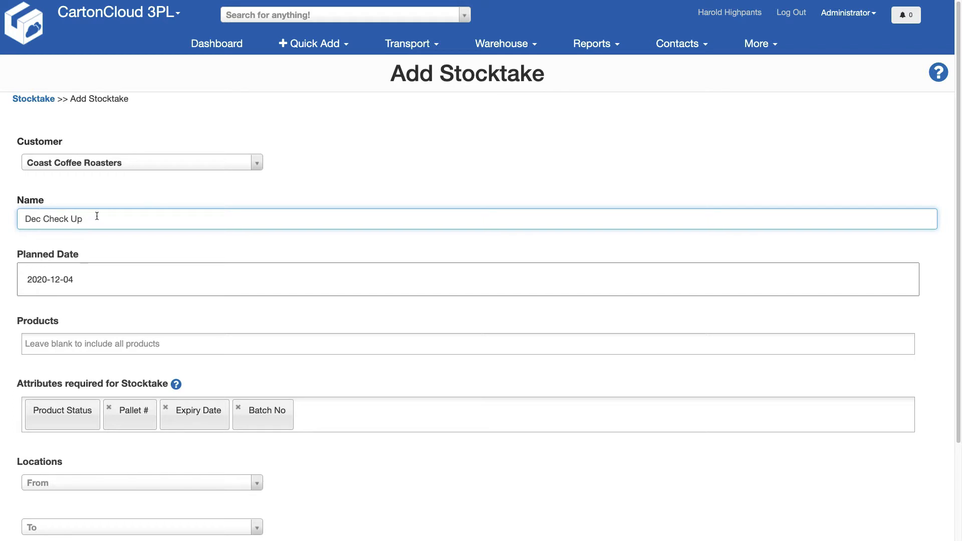
pyautogui.write('2')
pyautogui.press('BackSpace')
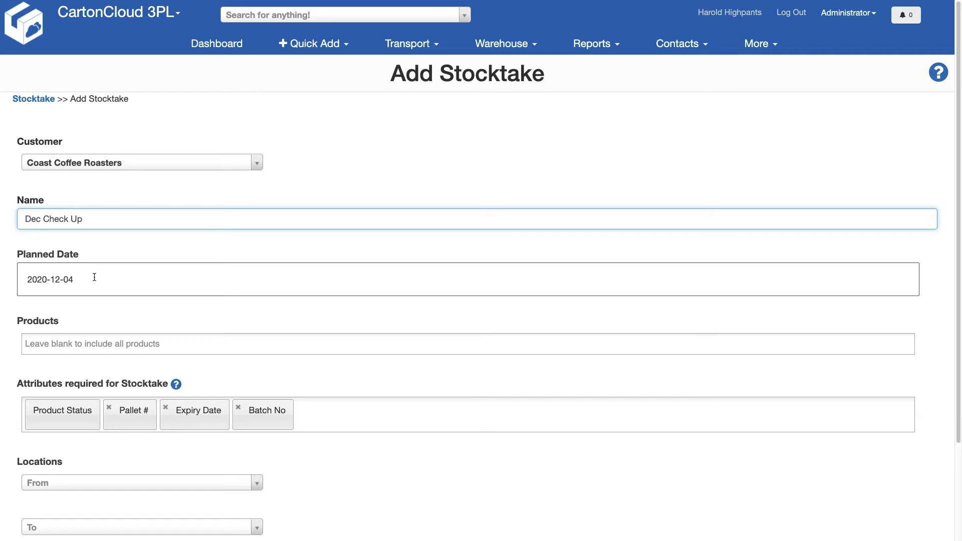
pyautogui.scroll(-2, 94, 277)
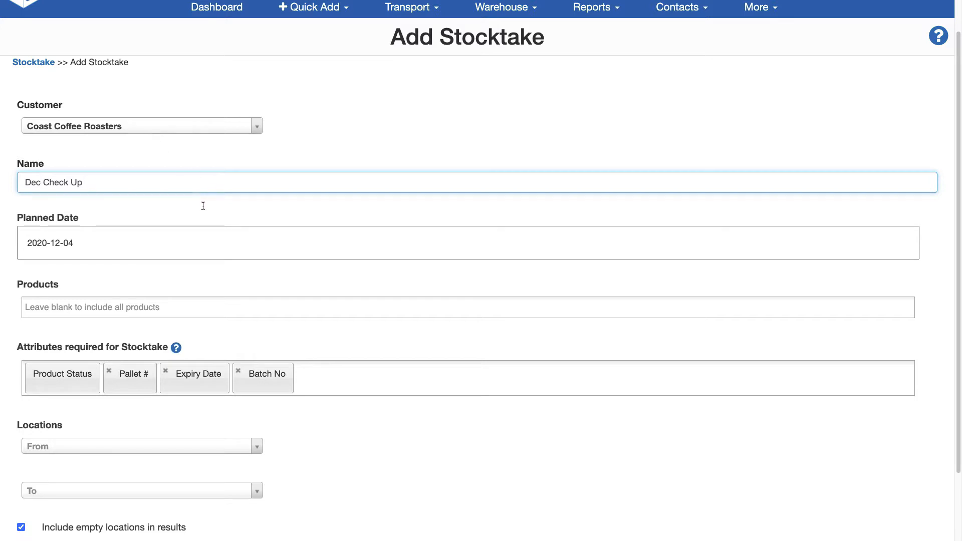
pyautogui.click(98, 251)
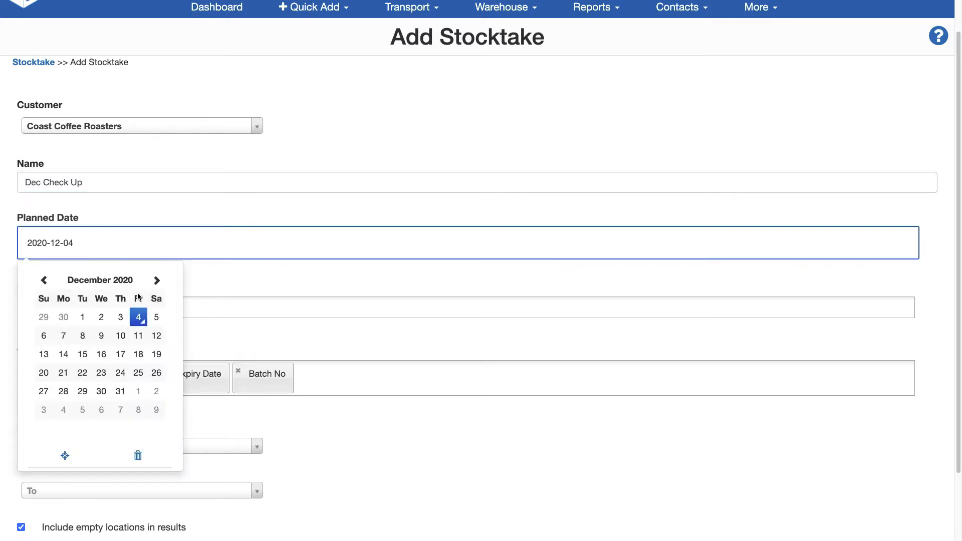
pyautogui.click(142, 319)
# Step: Limit the stocktake to Italian Bellissimo Blend 500G Bag, Wonder of Brazil 500G Bag and International Coffee Hamper
pyautogui.click(90, 308)
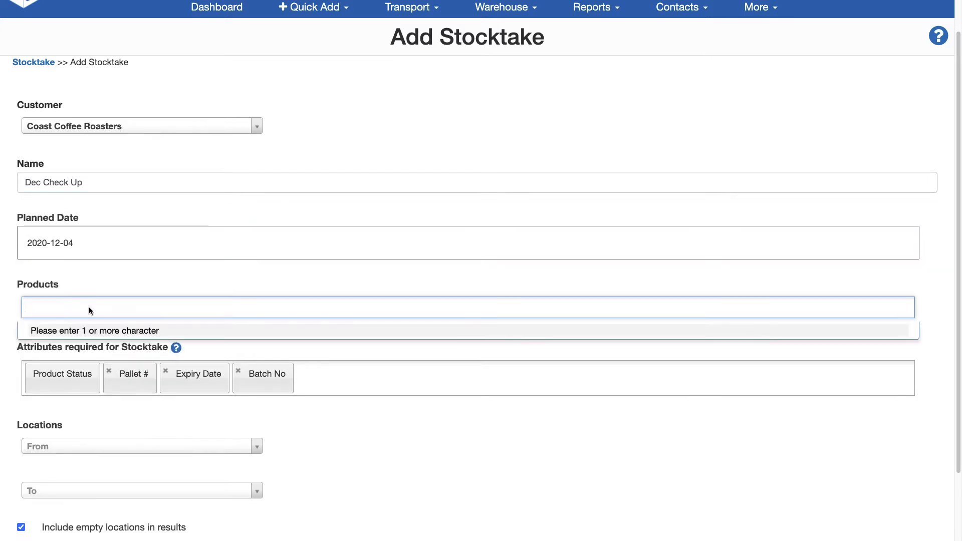
pyautogui.write('ita')
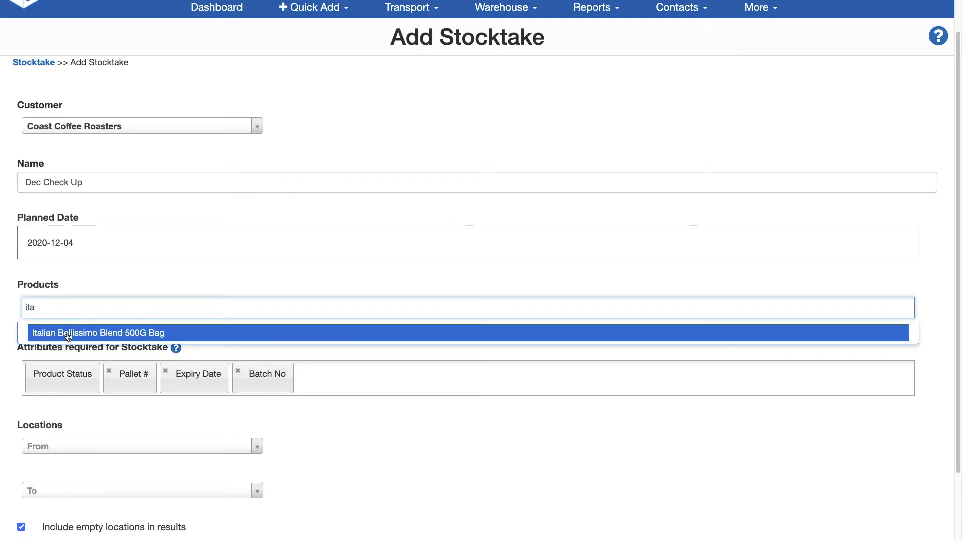
pyautogui.click(68, 332)
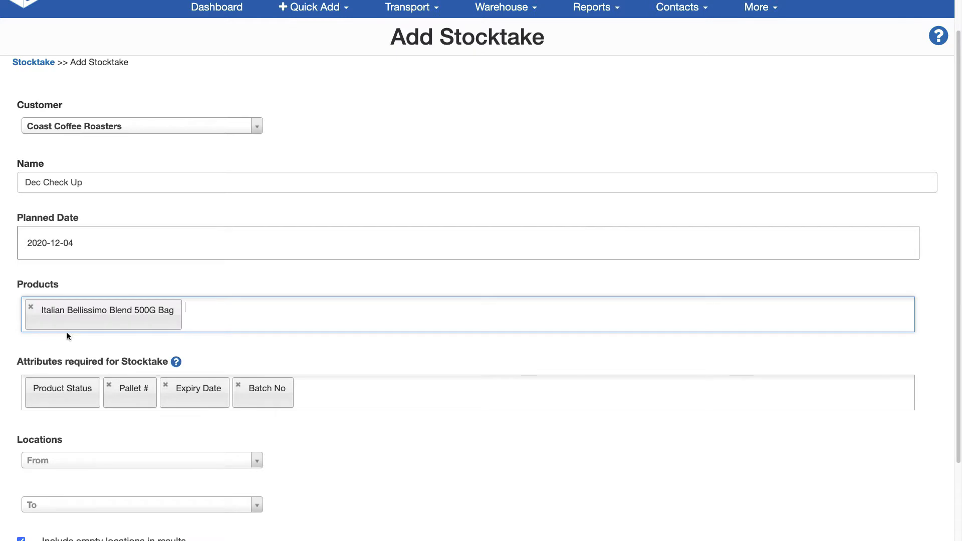
pyautogui.write('braz')
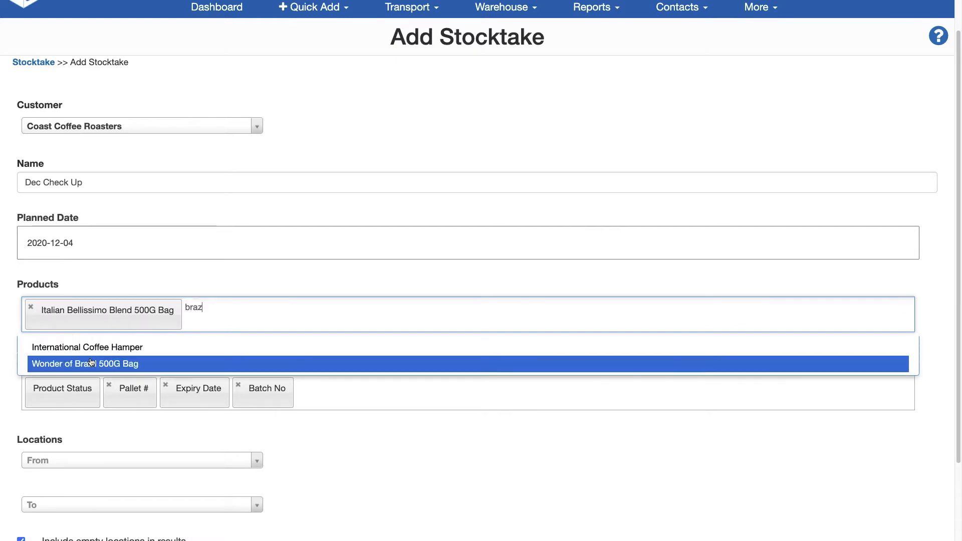
pyautogui.click(98, 364)
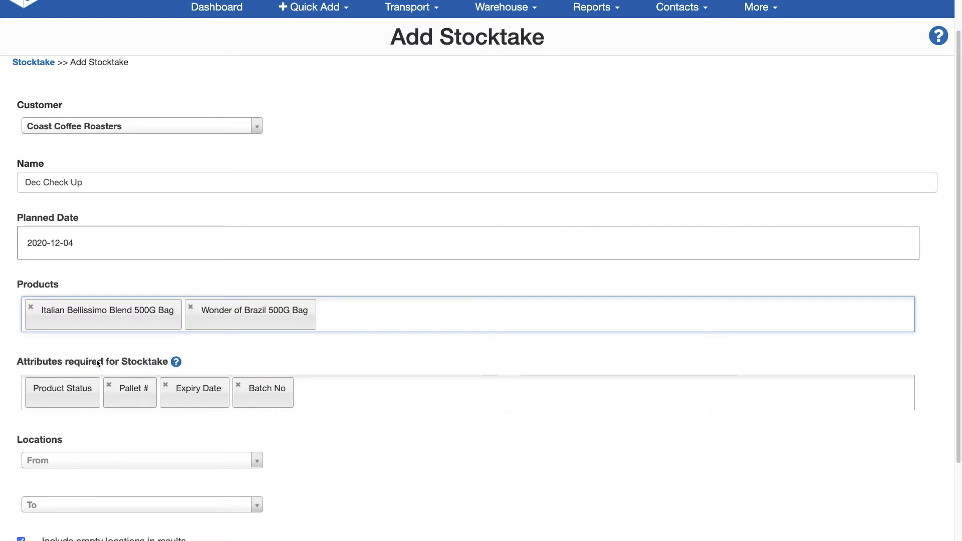
pyautogui.write('ham')
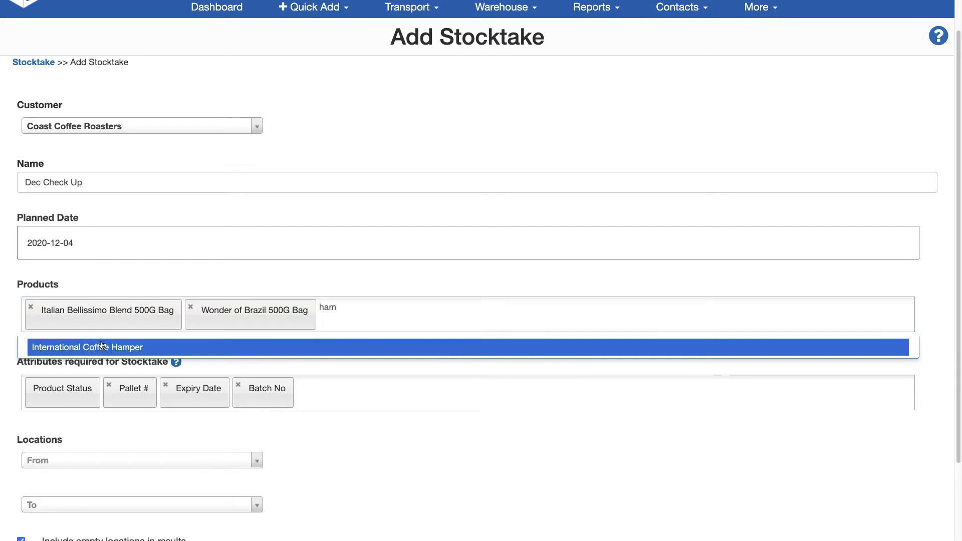
pyautogui.click(100, 349)
# Step: Leave the location range blank and exclude empty locations from the stocktake results
pyautogui.scroll(-2, 116, 312)
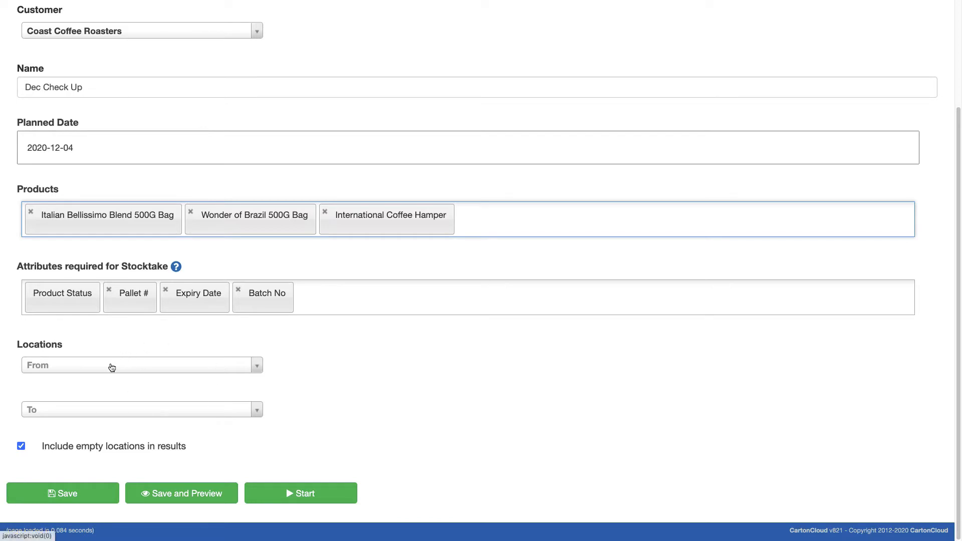
pyautogui.click(111, 368)
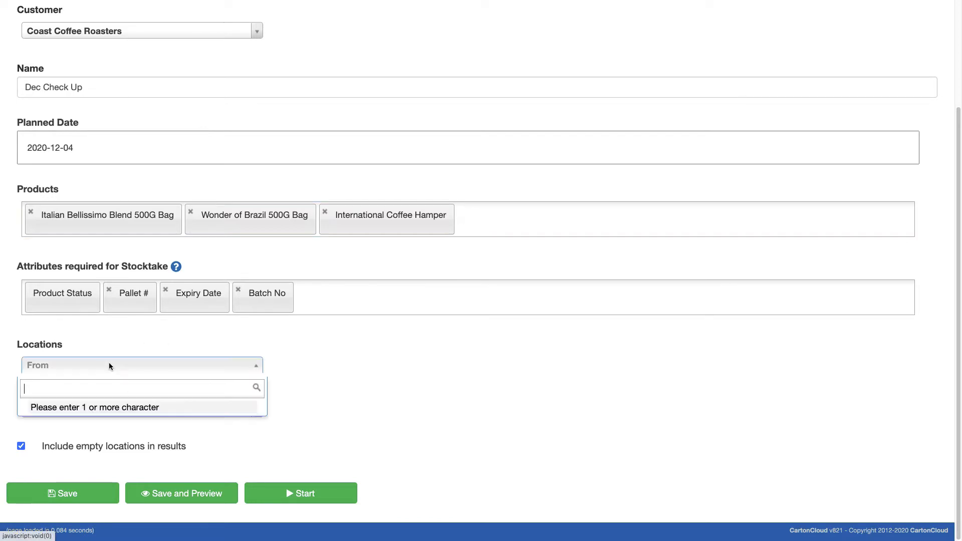
pyautogui.click(380, 385)
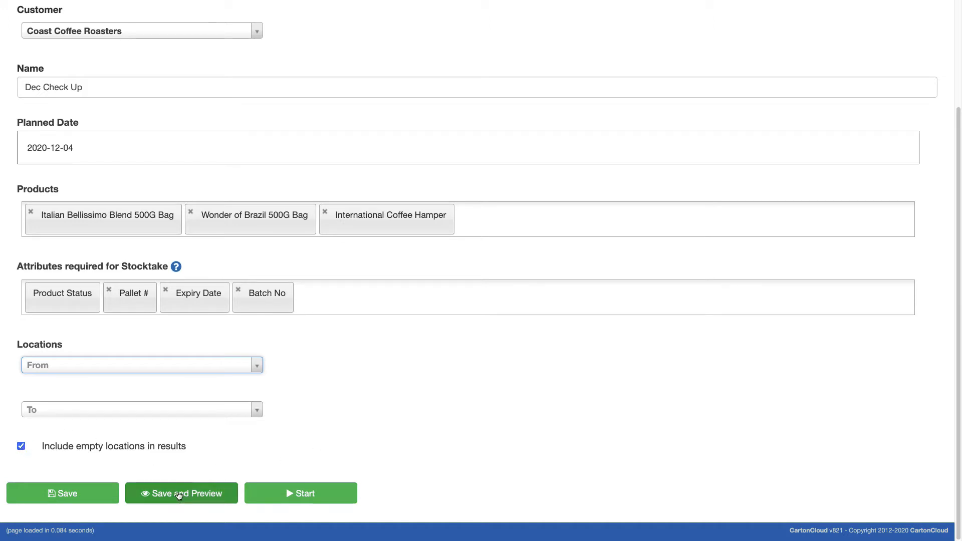
pyautogui.click(21, 446)
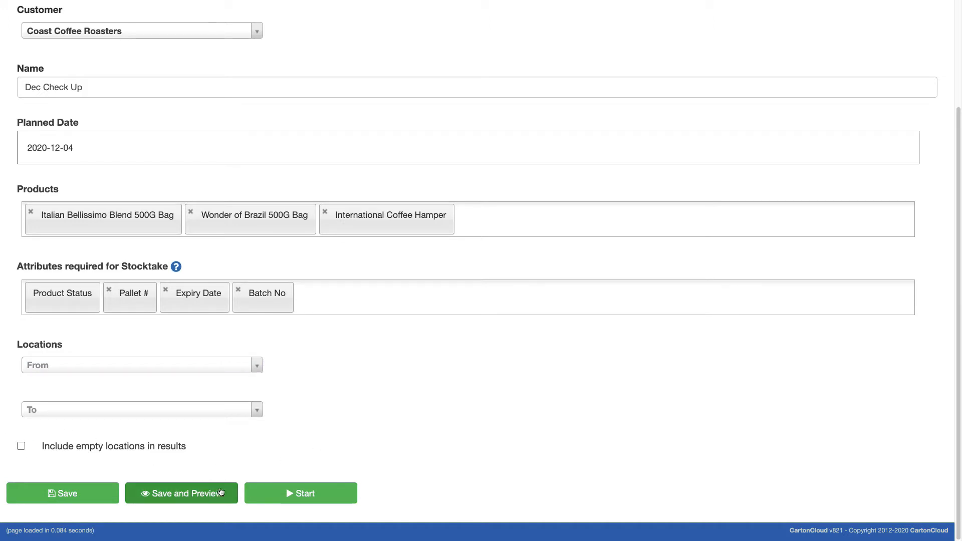
# Step: Save and preview the Dec Check Up stocktake, and start it
pyautogui.click(198, 494)
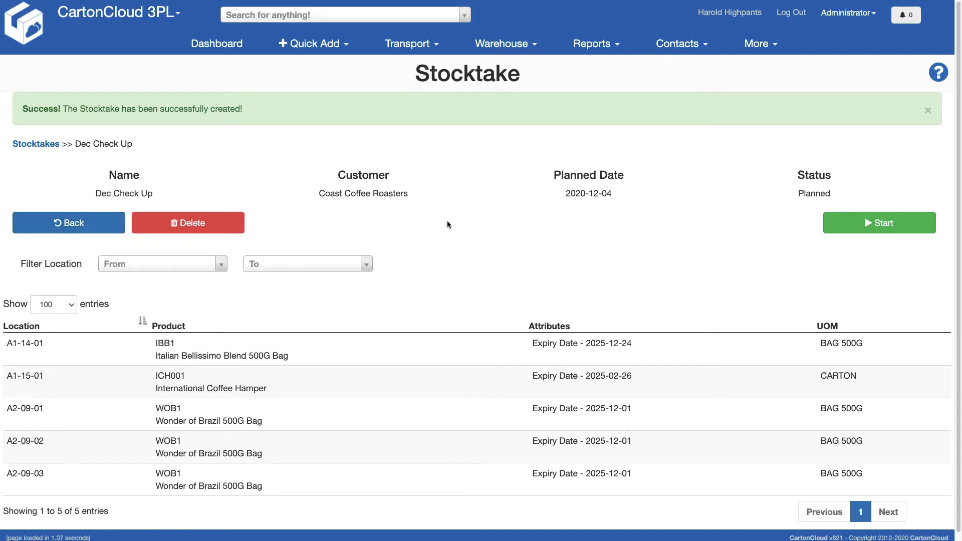
pyautogui.click(882, 223)
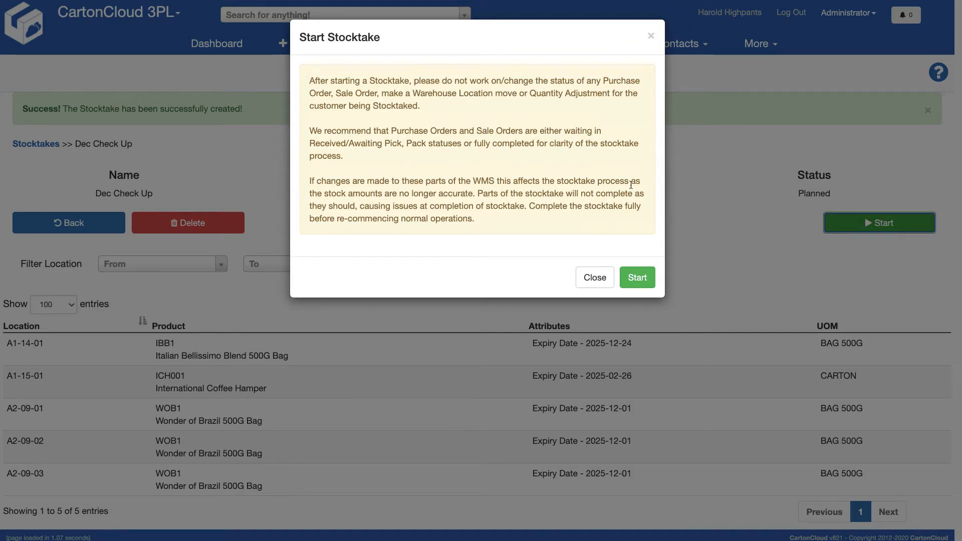
pyautogui.click(640, 278)
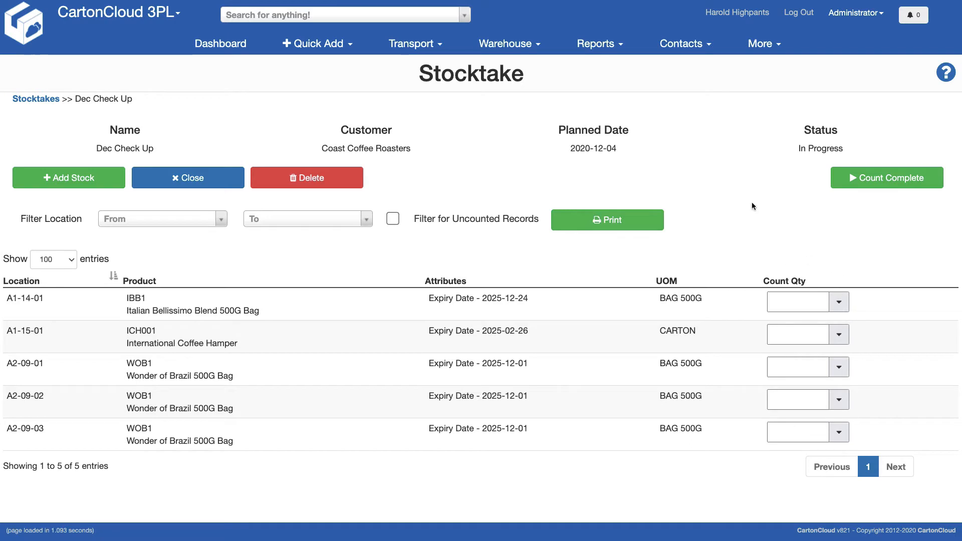
# Step: Record a count of 290 bags (500 g) for Italian Bellissimo Blend at location A1-14-01
pyautogui.click(840, 303)
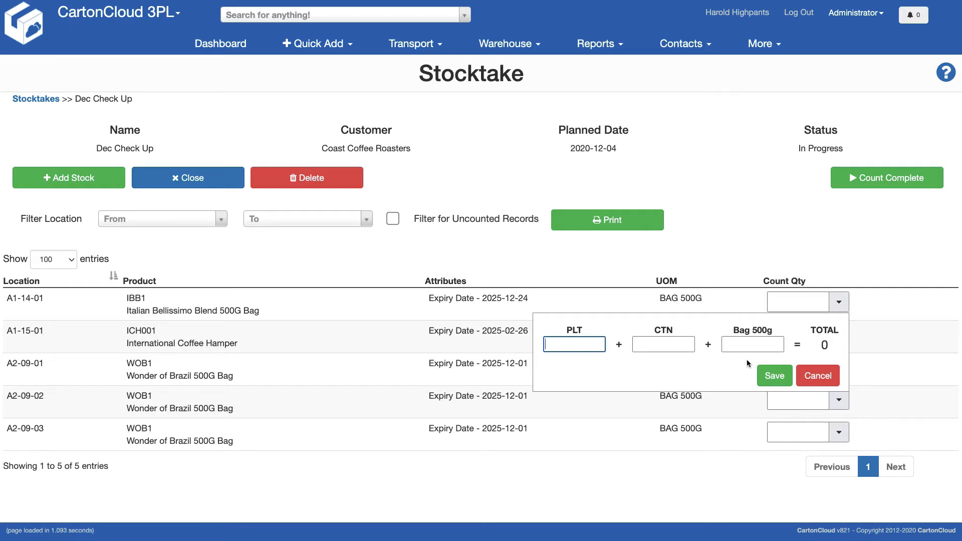
pyautogui.click(749, 344)
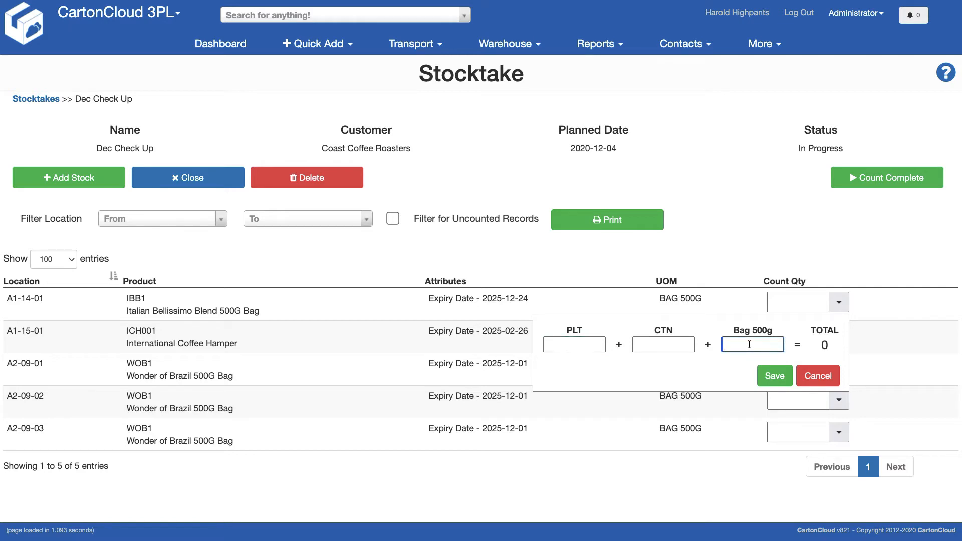
pyautogui.write('290')
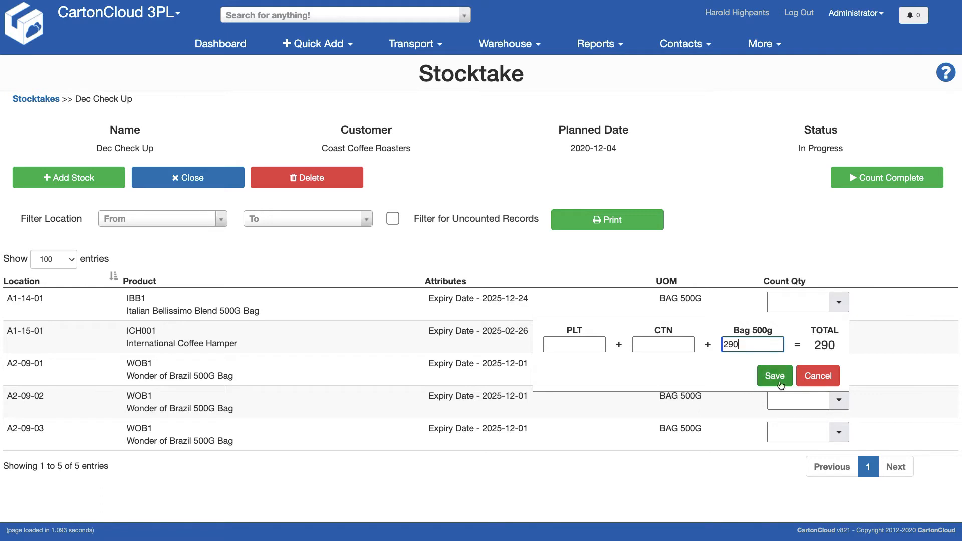
pyautogui.click(774, 376)
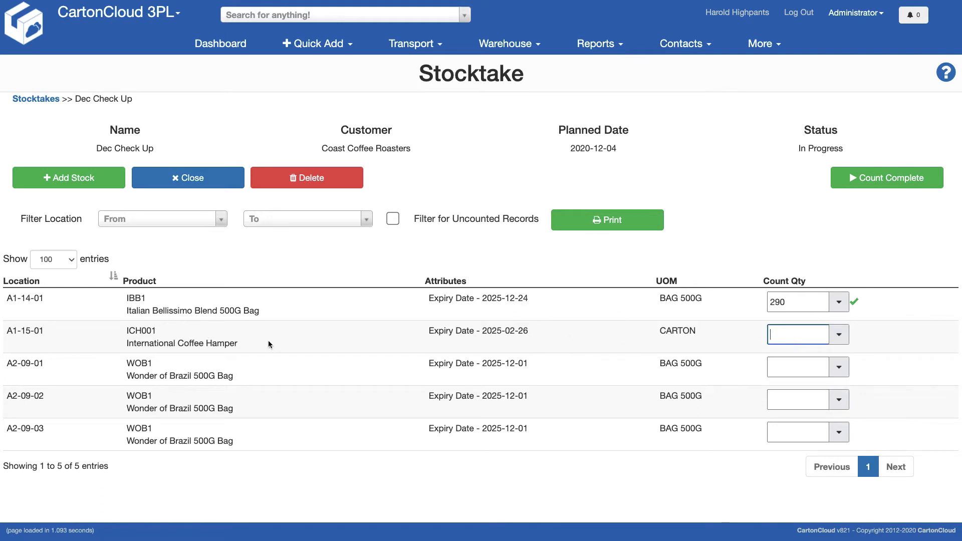
# Step: Record a count of 5 cartons for International Coffee Hamper at location A1-15-01
pyautogui.click(840, 336)
pyautogui.click(773, 376)
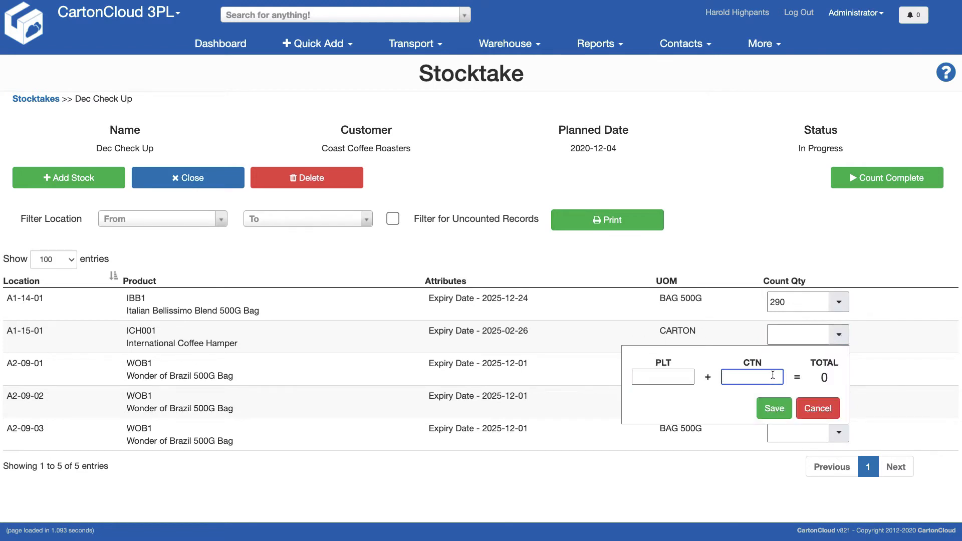
pyautogui.write('5')
pyautogui.click(777, 415)
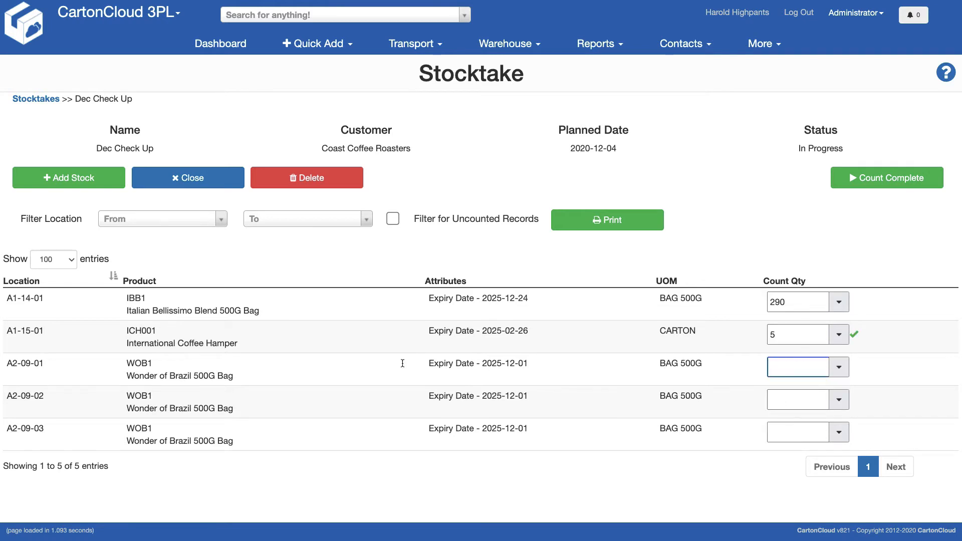
# Step: Record a count of 1 pallet for Wonder of Brazil 500G Bag at location A2-09-01
pyautogui.click(839, 367)
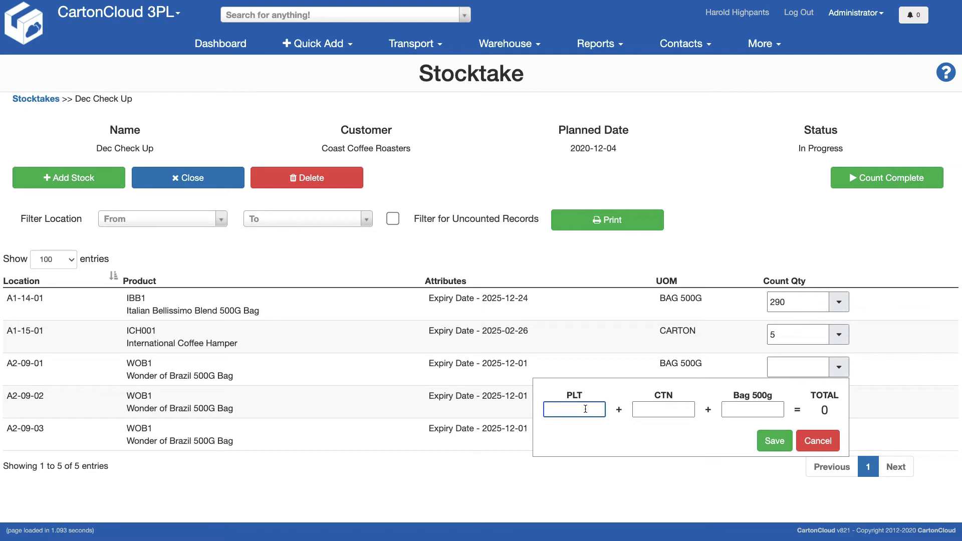
pyautogui.write('1')
pyautogui.click(774, 441)
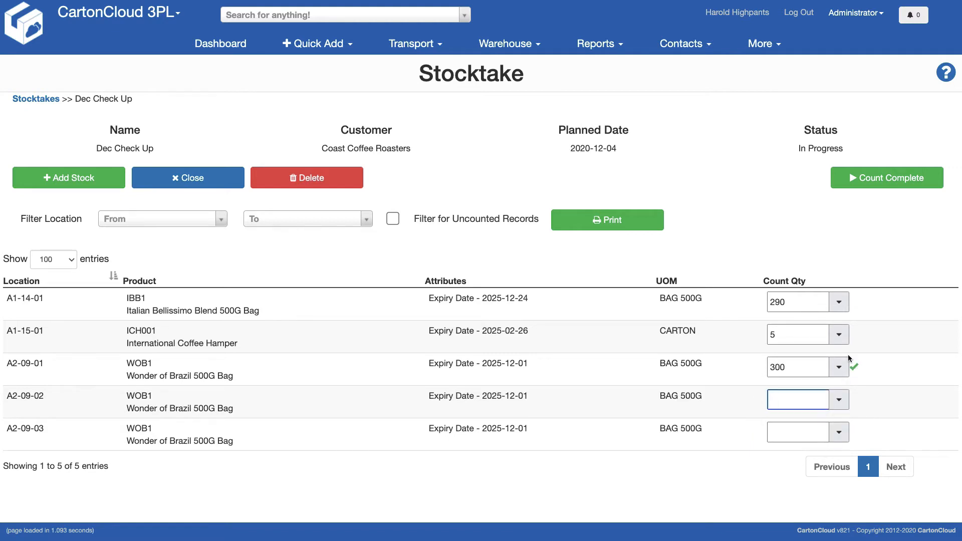
# Step: Enter a count of 295 directly for Wonder of Brazil 500G Bag at location A2-09-02
pyautogui.click(841, 400)
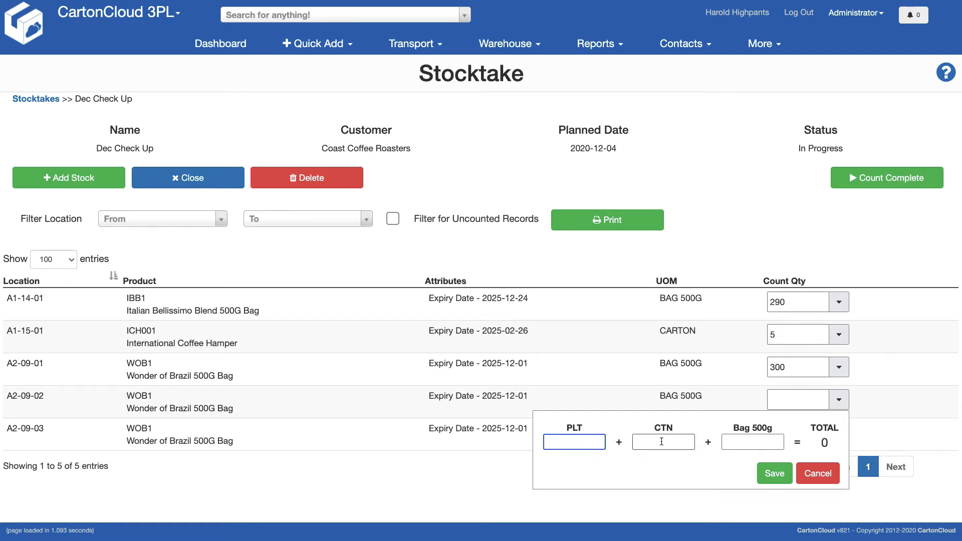
pyautogui.click(724, 397)
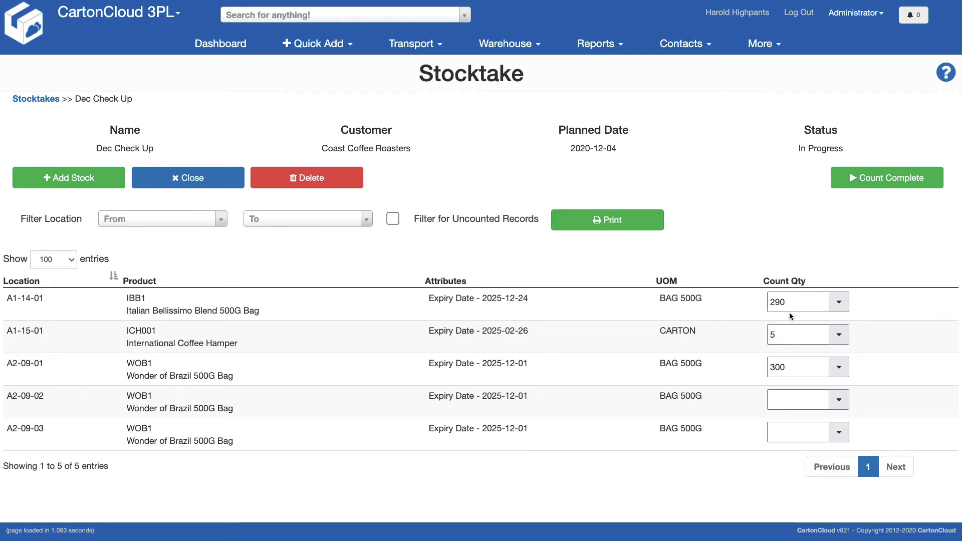
pyautogui.click(789, 402)
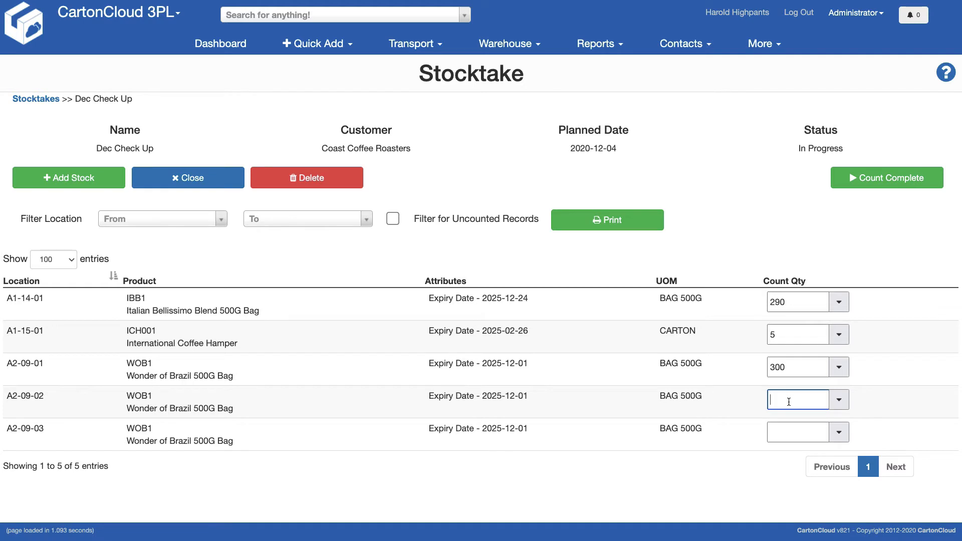
pyautogui.write('295')
# Step: Record a count of 1 pallet for Wonder of Brazil 500G Bag at location A2-09-03
pyautogui.click(805, 440)
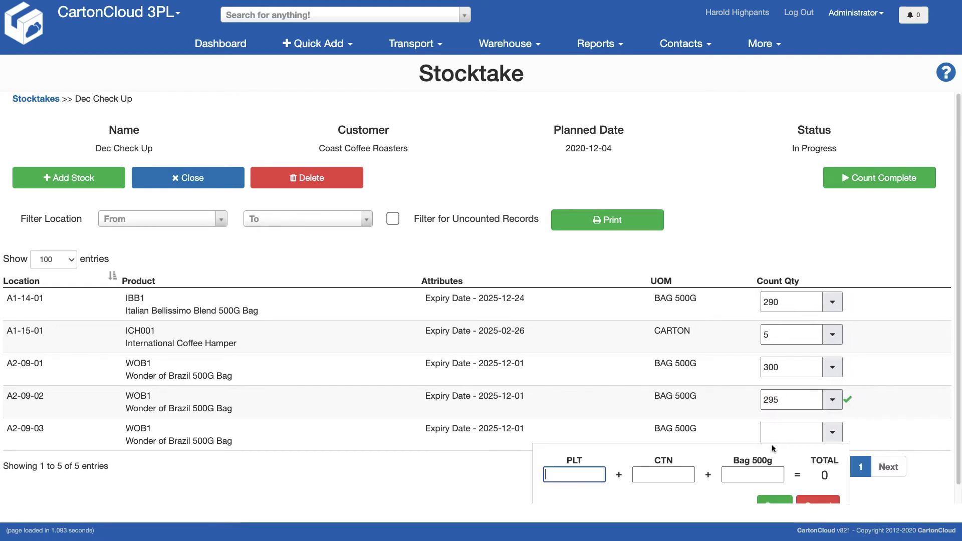
pyautogui.write('1')
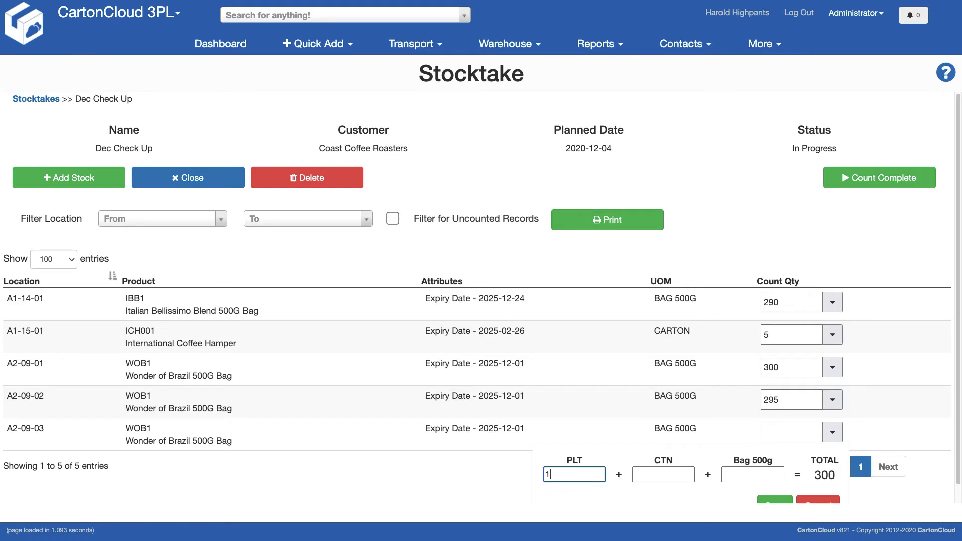
pyautogui.scroll(-1, 651, 450)
pyautogui.click(774, 497)
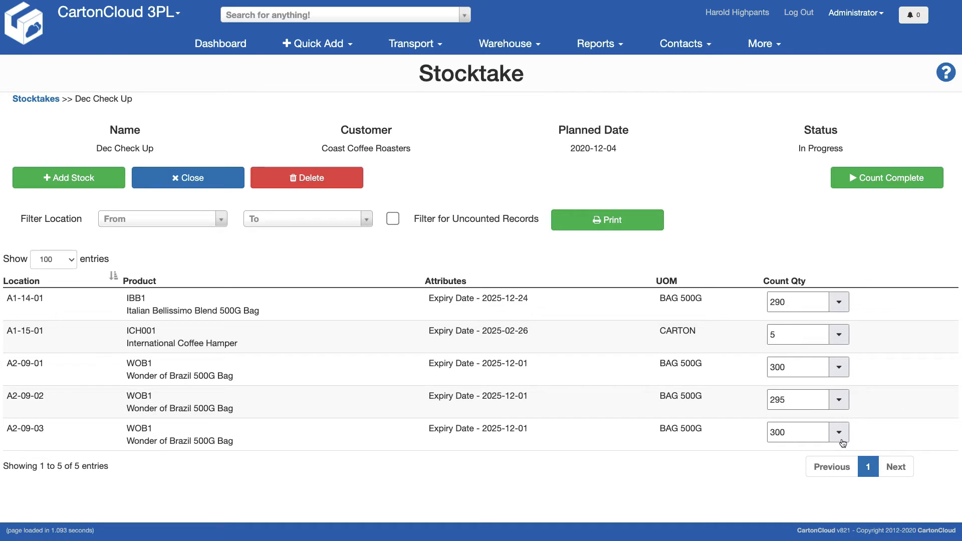
# Step: Enter a count of 300 directly for Wonder of Brazil 500G Bag at location A2-09-03
pyautogui.click(799, 431)
pyautogui.press('BackSpace')
pyautogui.press('BackSpace')
pyautogui.press('BackSpace')
pyautogui.write('300')
pyautogui.click(756, 468)
# Step: Re-enter the count at location A2-09-03 as 1 pallet in the unit breakdown and save it
pyautogui.click(839, 432)
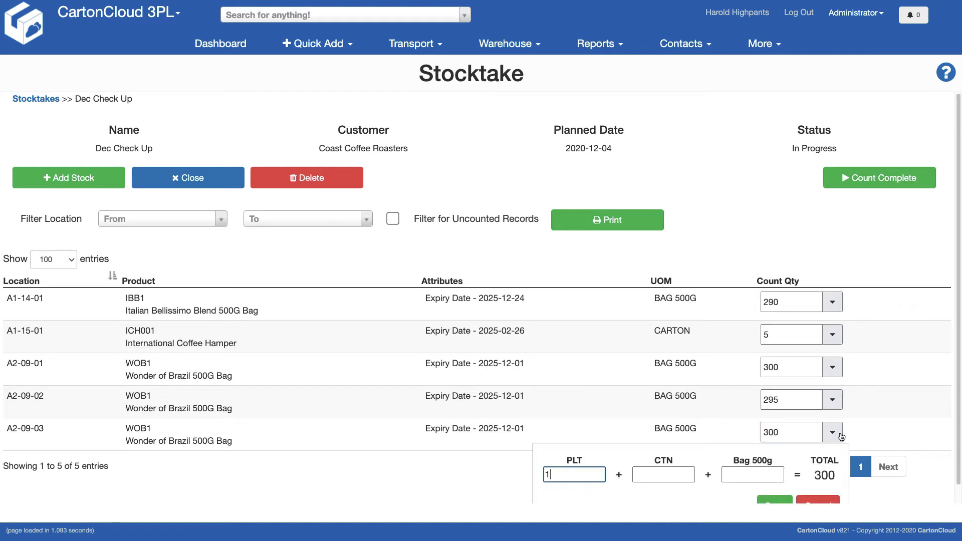
pyautogui.click(518, 471)
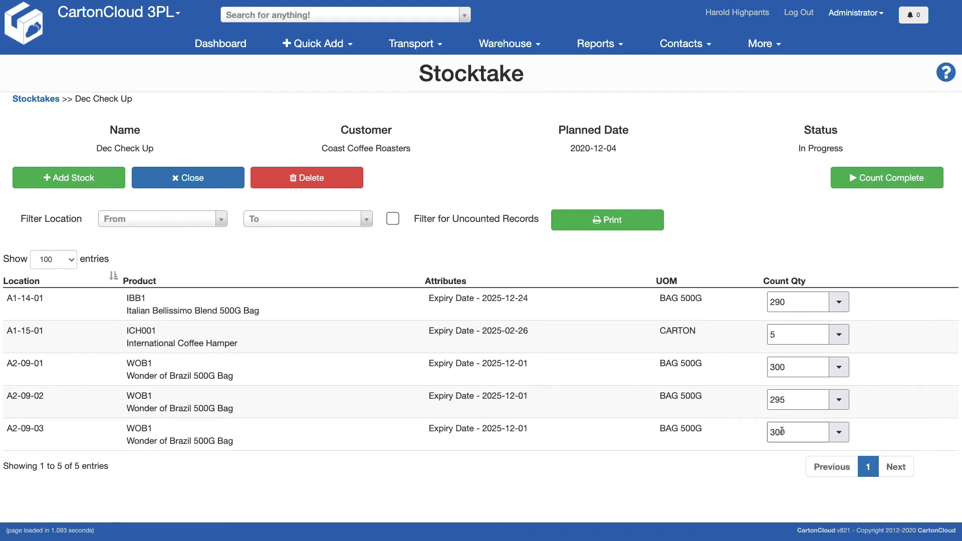
pyautogui.click(839, 432)
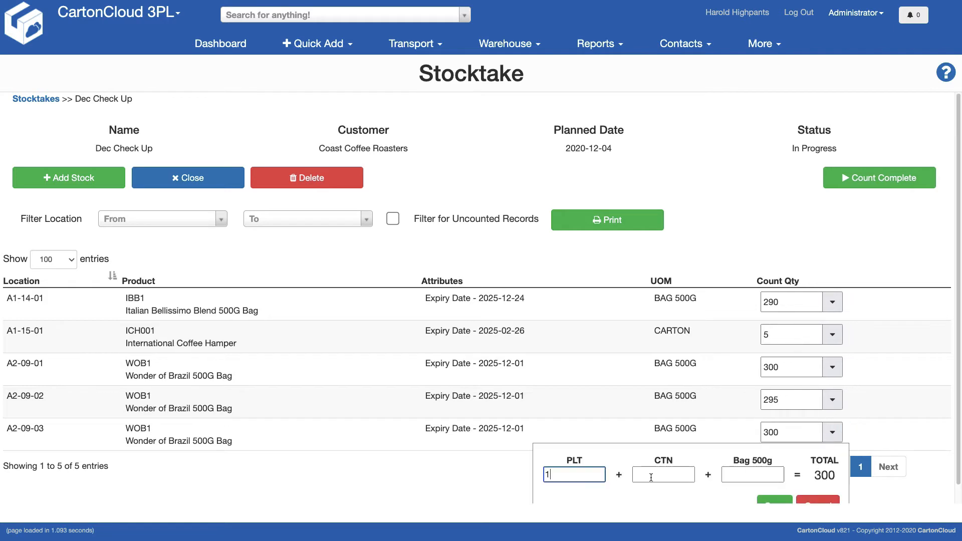
pyautogui.press('BackSpace')
pyautogui.write('1')
pyautogui.click(774, 501)
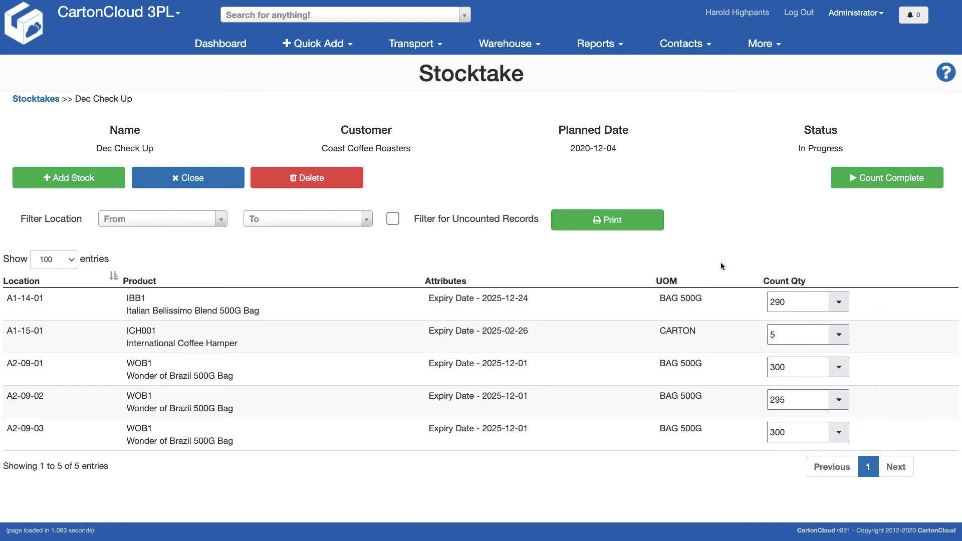
# Step: Mark the Dec Check Up count as complete and advance to the variance screen
pyautogui.click(885, 178)
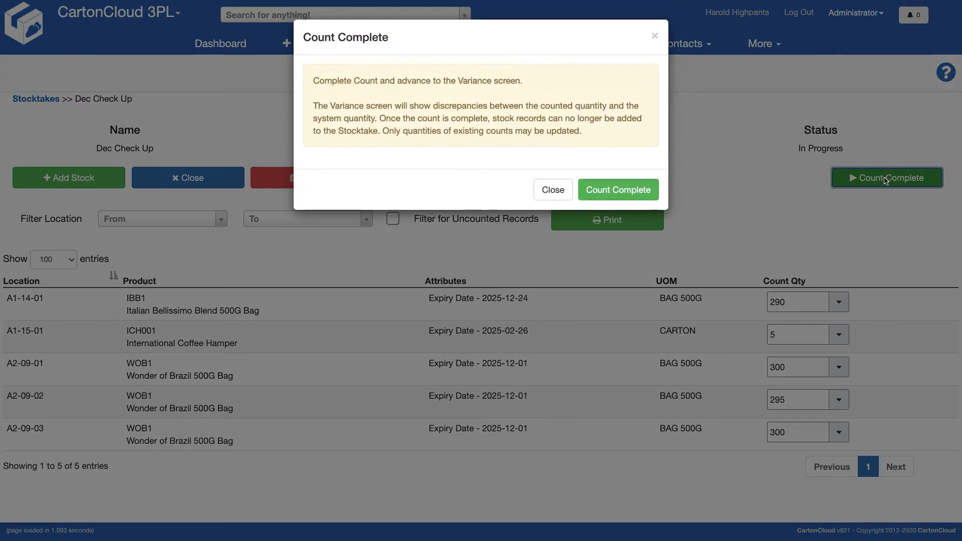
pyautogui.click(616, 193)
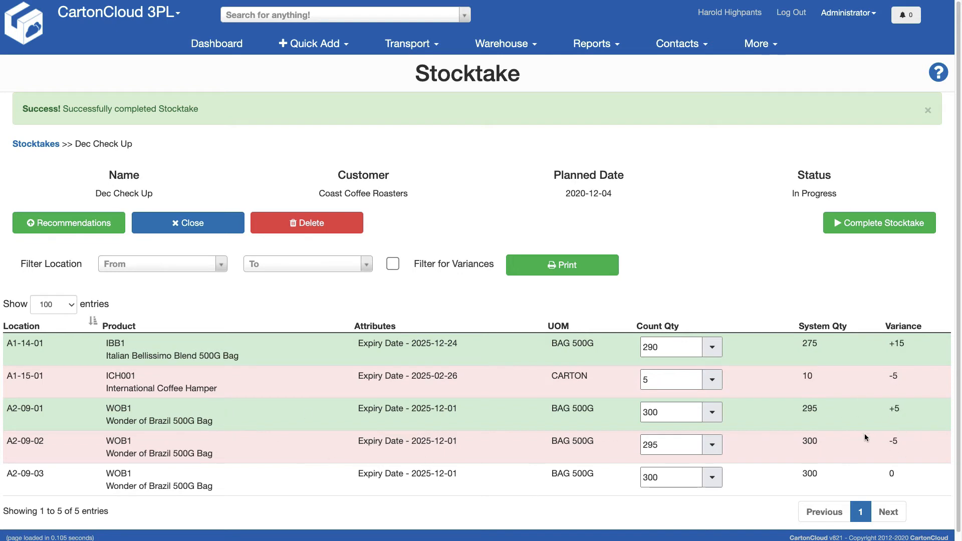
# Step: Open the stocktake recommendations and confirm the move of 5 bags of Wonder of Brazil from A2-09-02 to A2-09-01
pyautogui.scroll(-1, 849, 397)
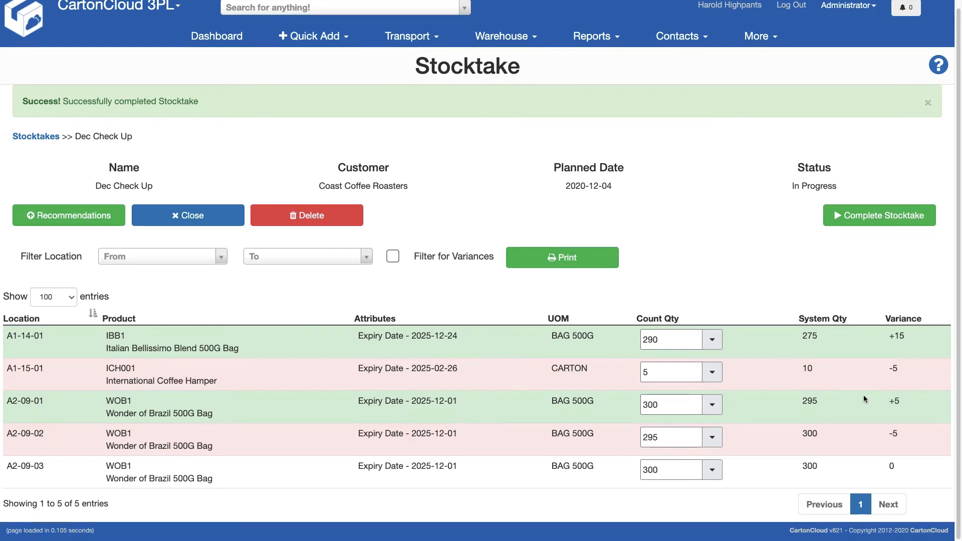
pyautogui.click(89, 215)
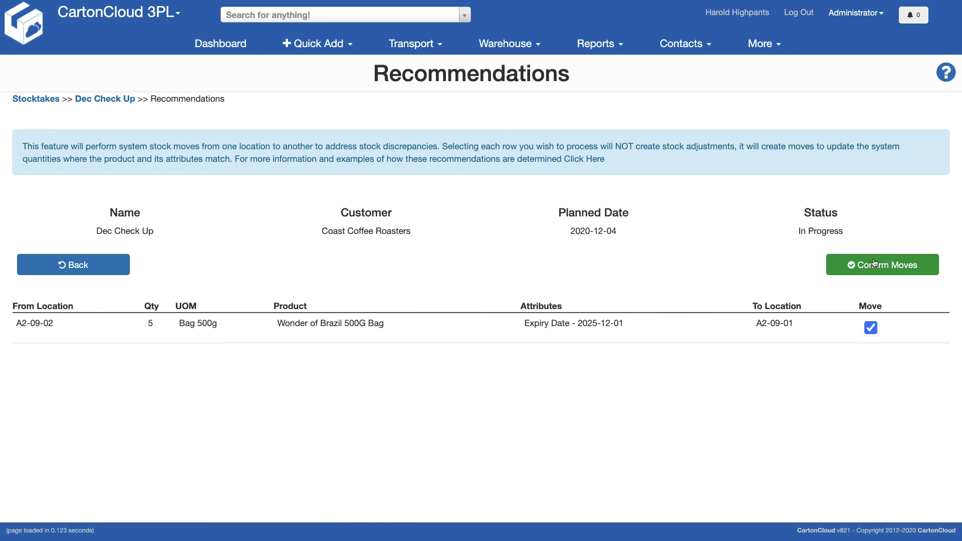
pyautogui.click(892, 267)
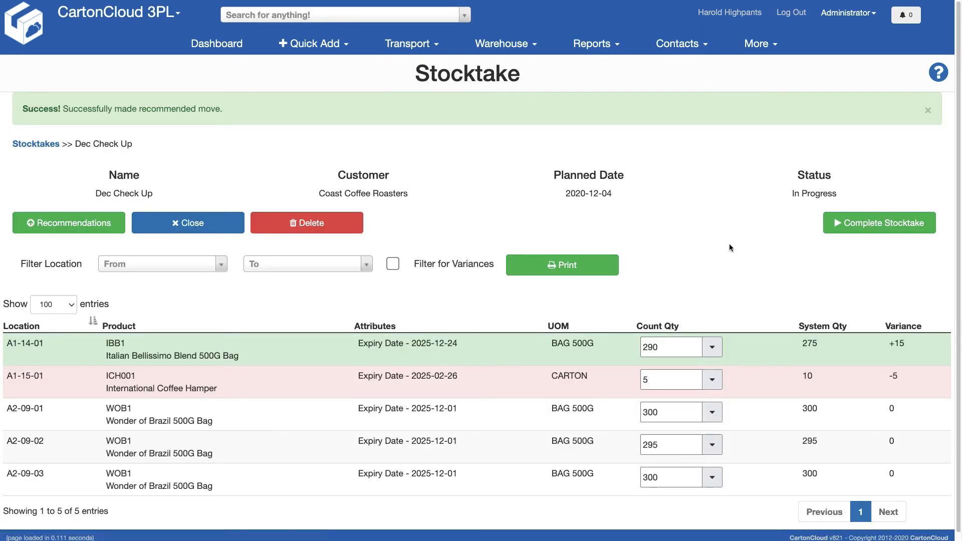
# Step: Complete the Dec Check Up stocktake so adjustment orders are generated for the remaining variances
pyautogui.scroll(-1, 700, 238)
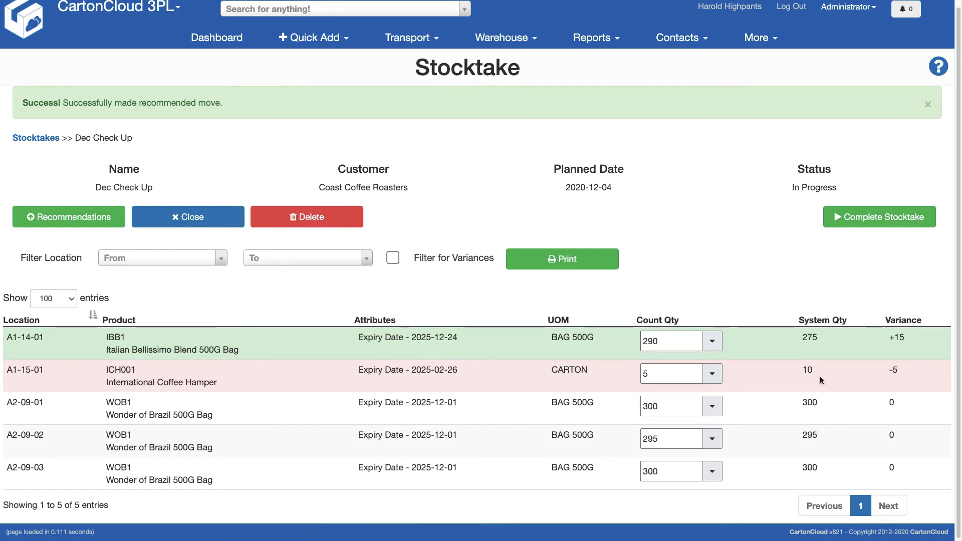
pyautogui.click(876, 218)
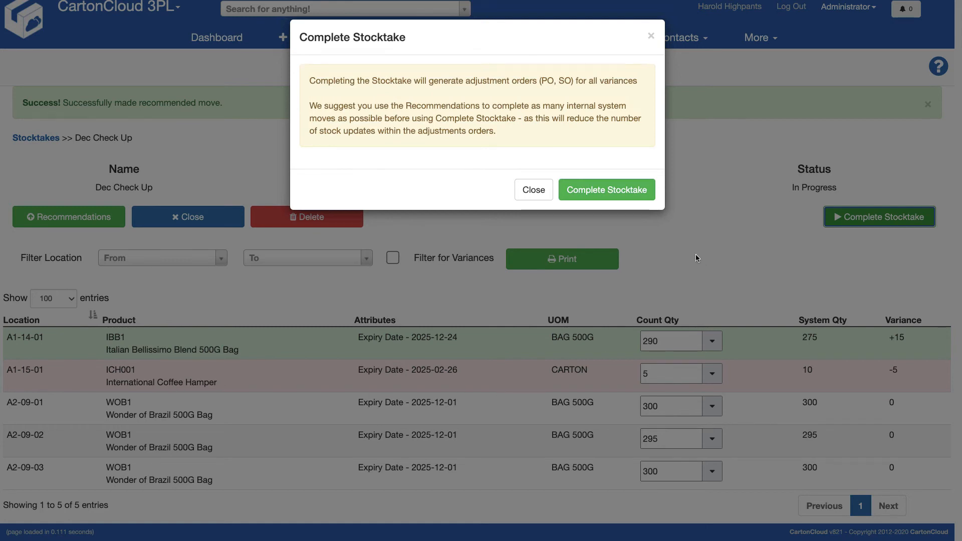
pyautogui.click(614, 189)
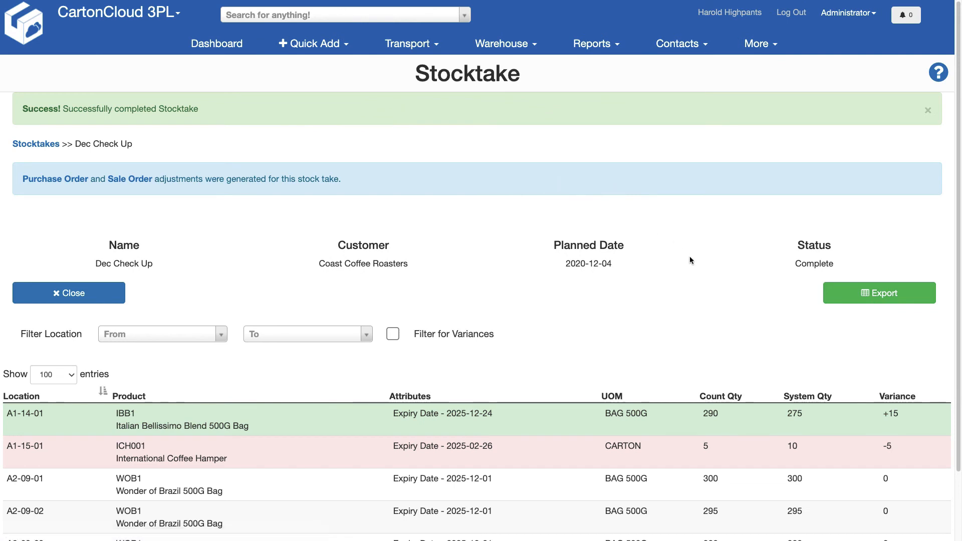
# Step: Export the completed Dec Check Up stocktake and open the downloaded summary report in Excel
pyautogui.scroll(-2, 645, 231)
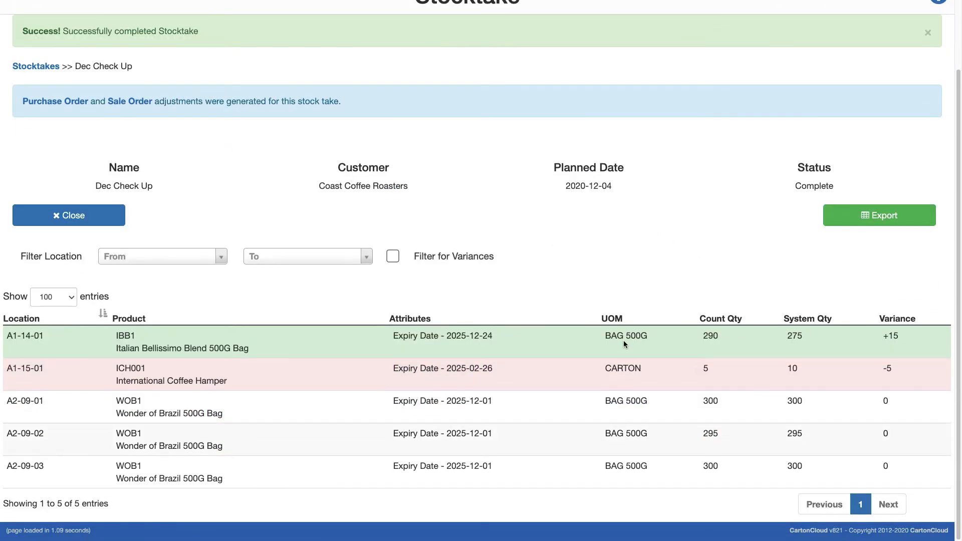
pyautogui.scroll(1, 646, 260)
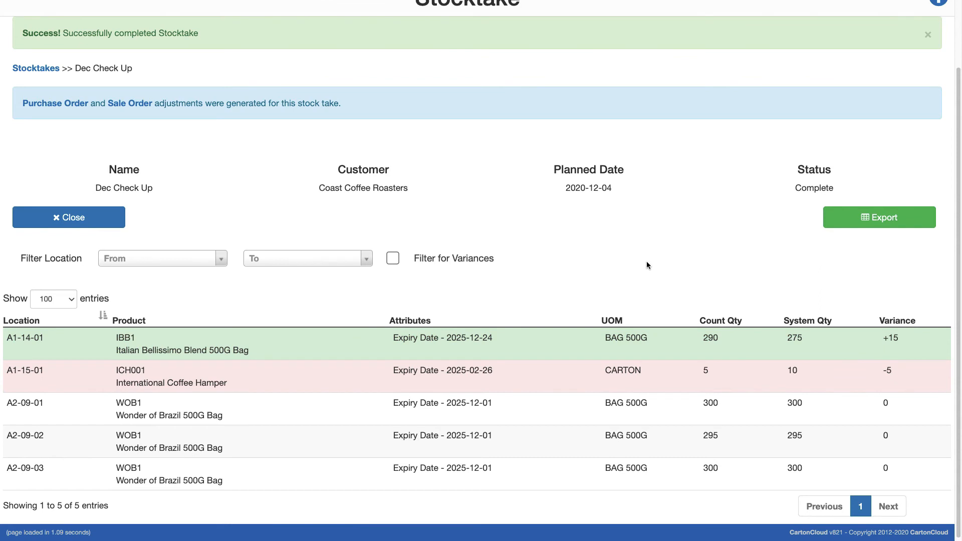
pyautogui.click(878, 218)
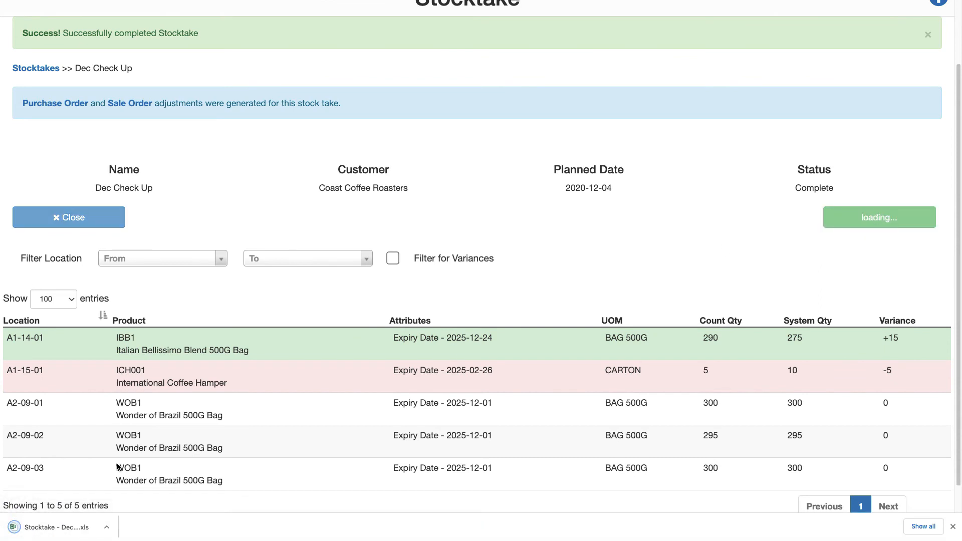
pyautogui.click(61, 528)
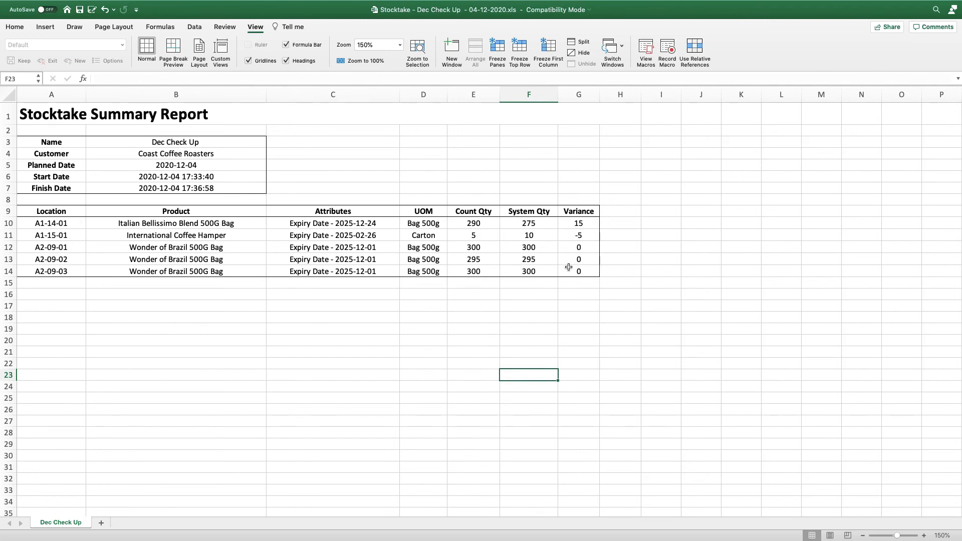
# Step: Switch back to CartonCloud and look up the Dec Check Up stocktake adjustment in the Sale Orders list
pyautogui.hotkey('ctrl', 'Left')
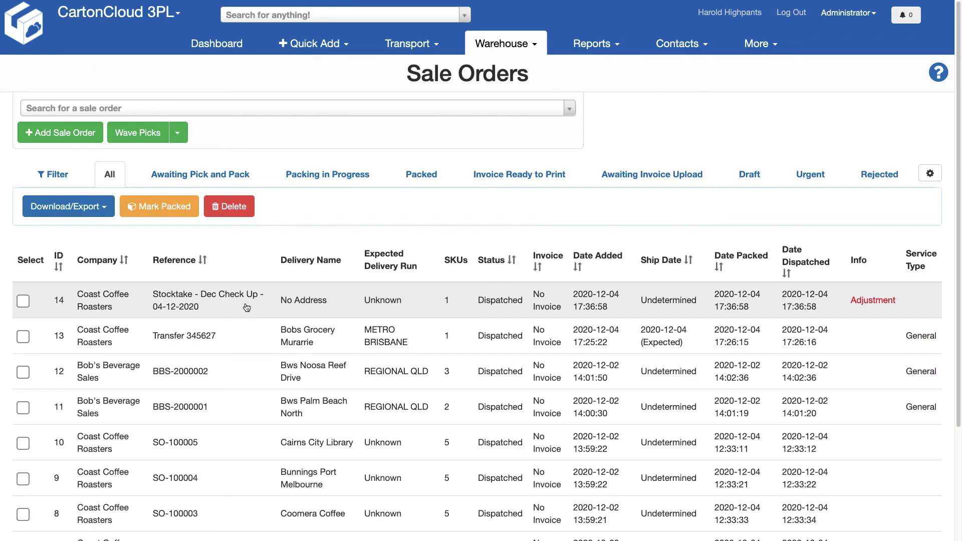
pyautogui.scroll(-1, 247, 306)
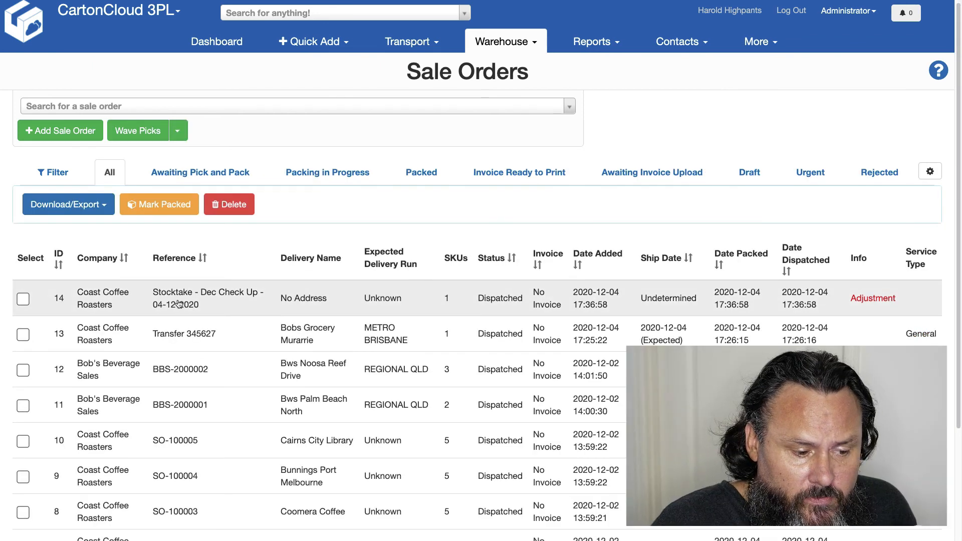